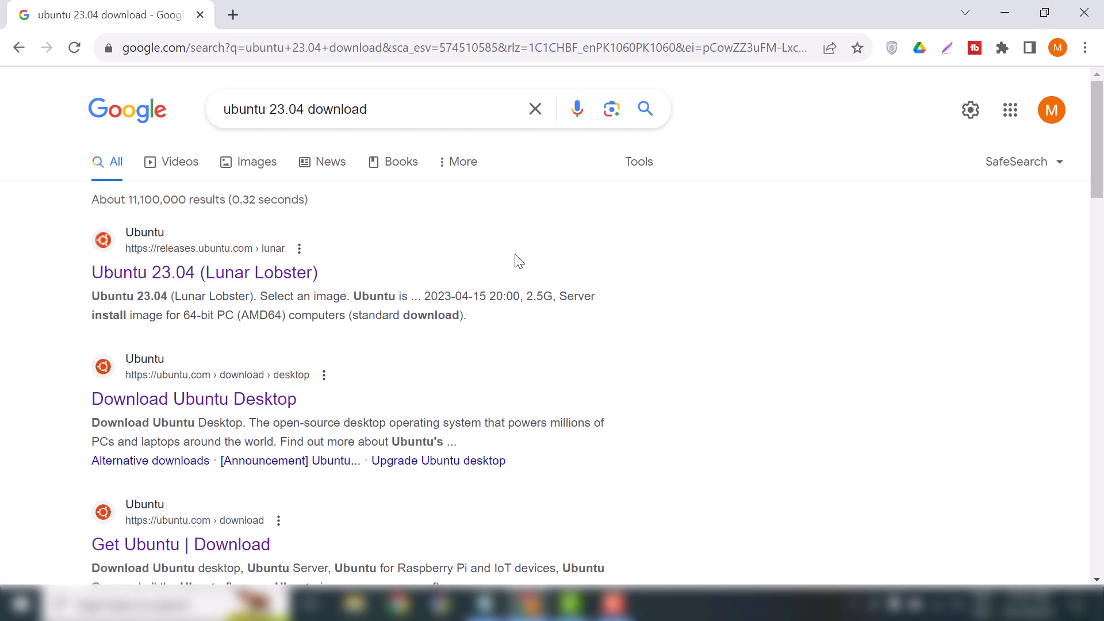
# Open the Ubuntu 23.04 (Lunar Lobster) releases.ubuntu.com page from the Google results.
pyautogui.click(245, 275)
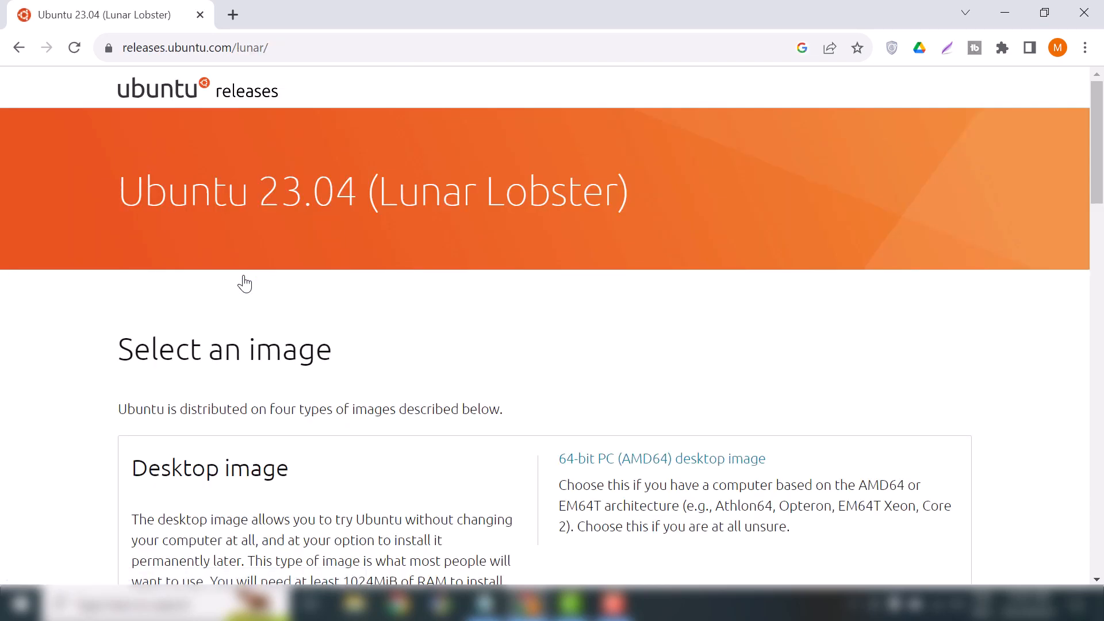
# Start downloading ubuntu-23.04-desktop-amd64.iso from the releases page file list.
pyautogui.scroll(-5, 562, 480)
pyautogui.scroll(-10, 563, 478)
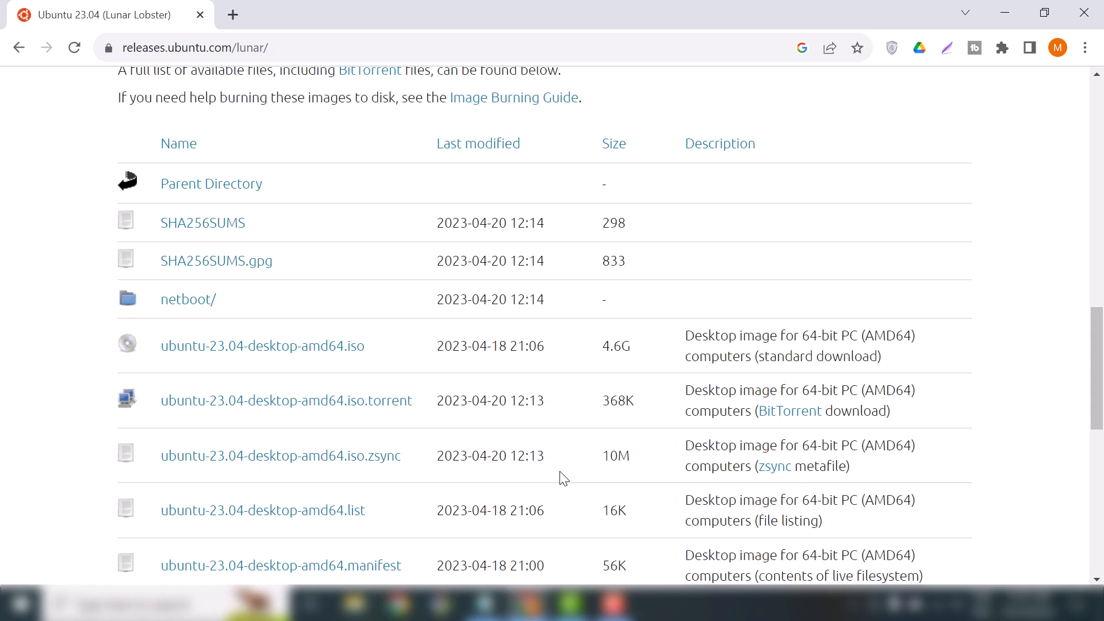
pyautogui.click(268, 355)
# Cancel the duplicate ISO download and minimize Chrome to reveal VirtualBox Manager.
pyautogui.click(1001, 48)
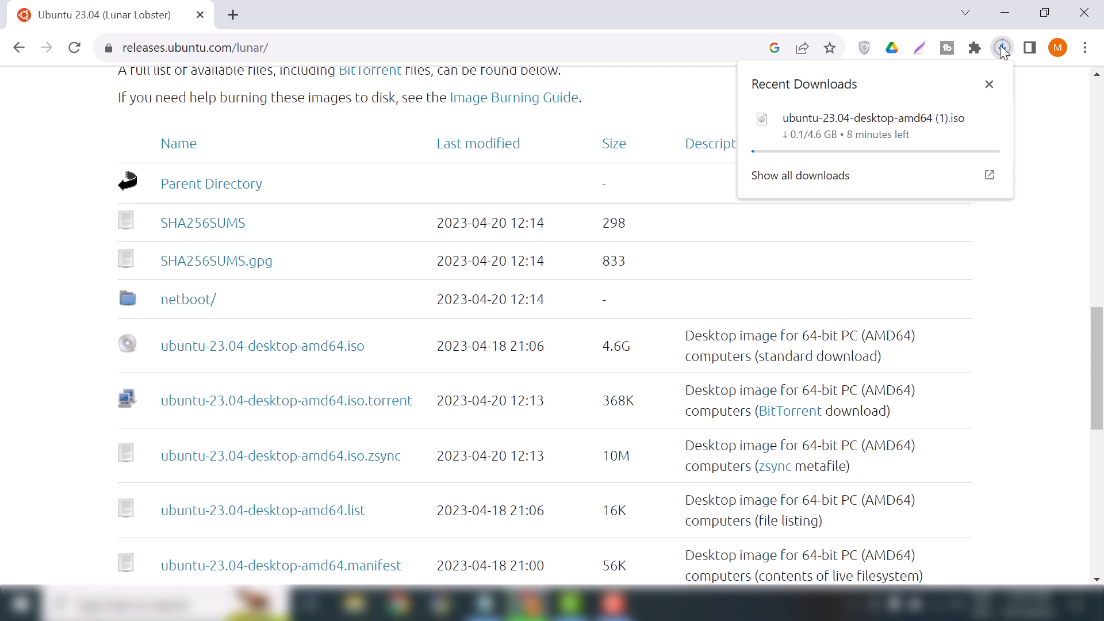
pyautogui.click(990, 119)
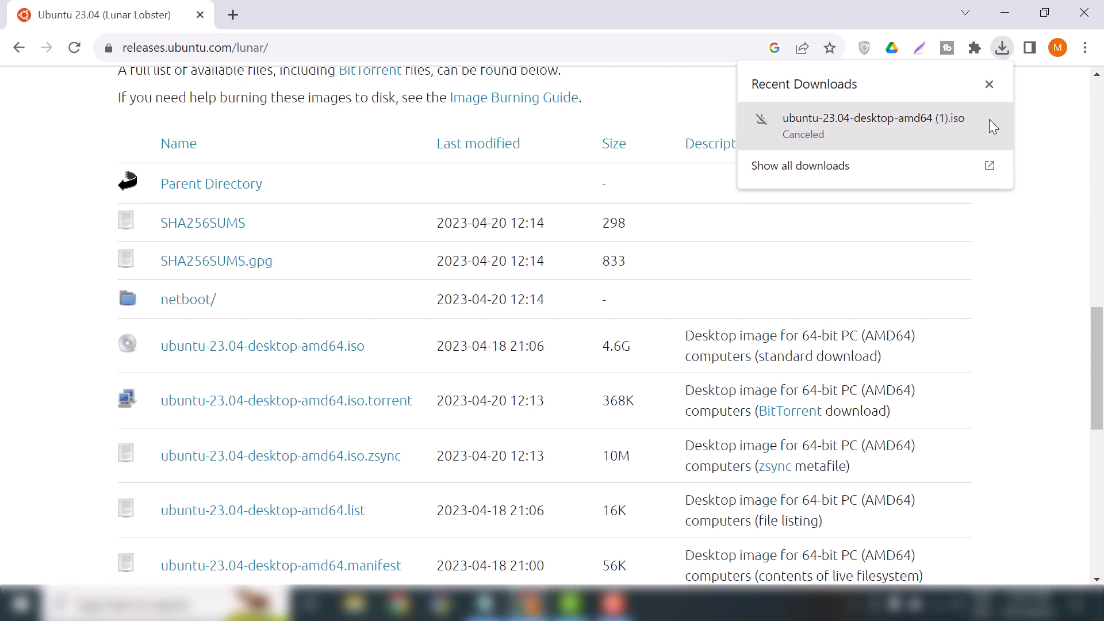
pyautogui.click(989, 85)
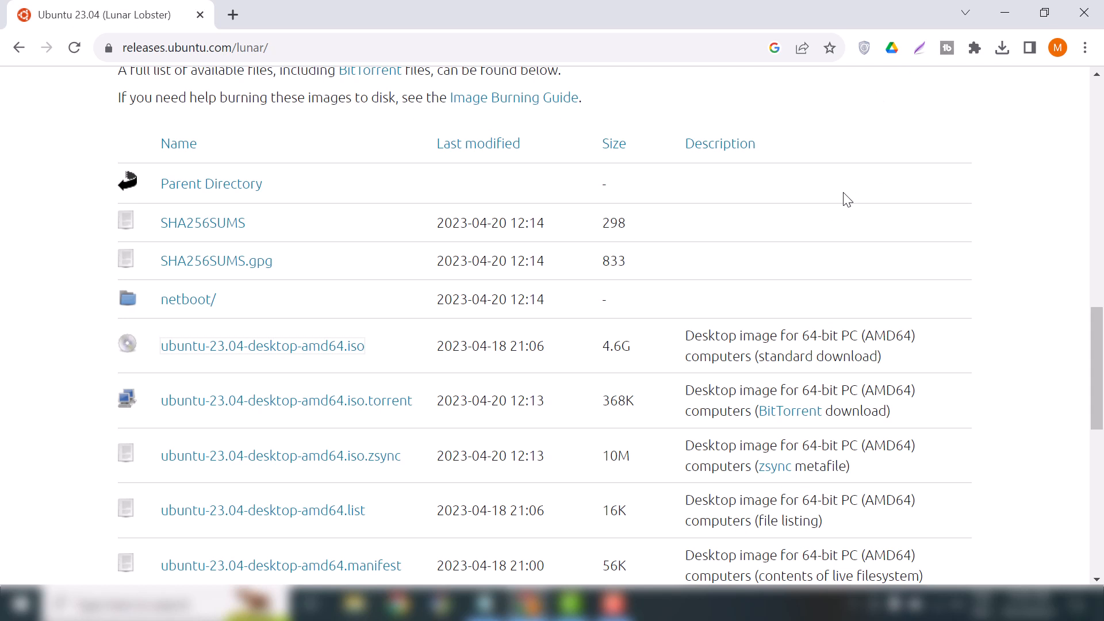
pyautogui.click(1005, 12)
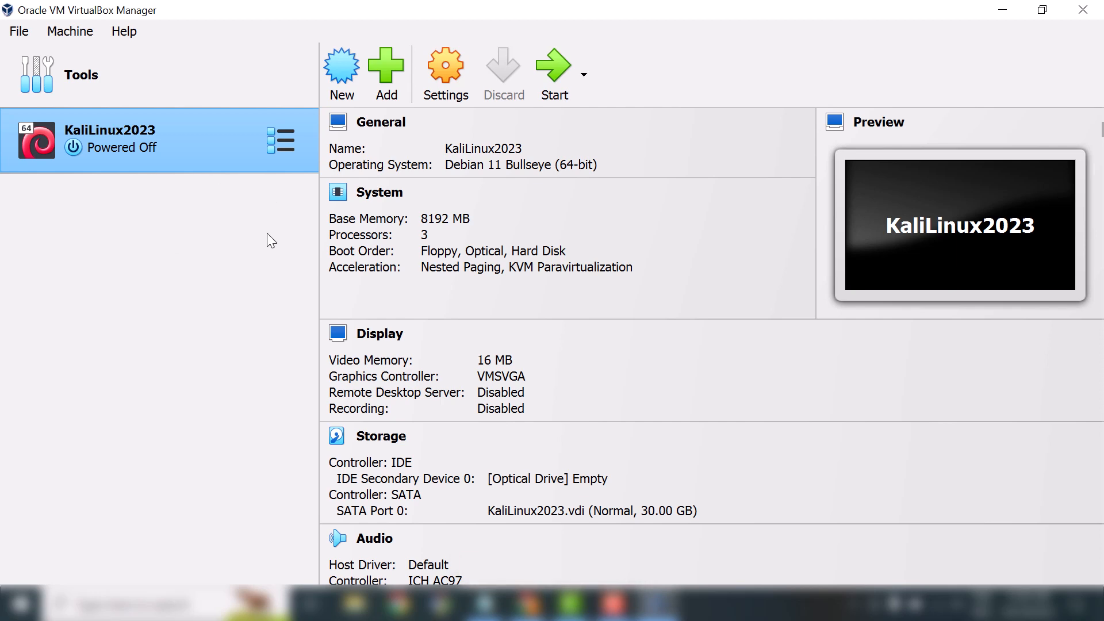
# Open the Create Virtual Machine wizard with VirtualBox Manager's New button.
pyautogui.click(344, 68)
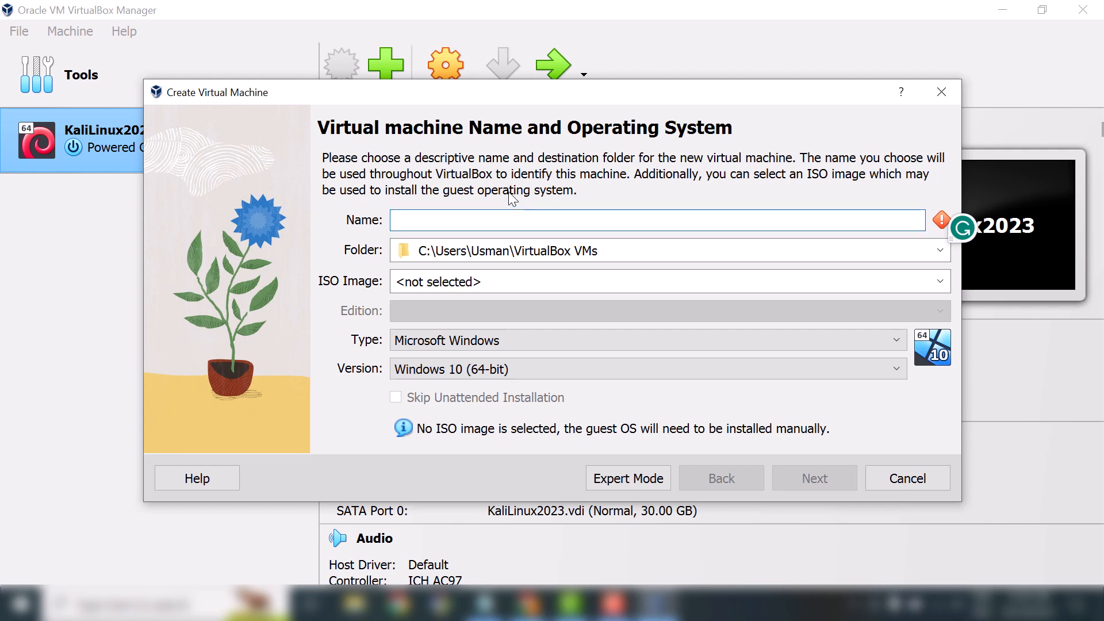
# Name the VM Ubuntu23.04 and give it 8192 MB base memory and 2 processors.
pyautogui.write('Ubuntu')
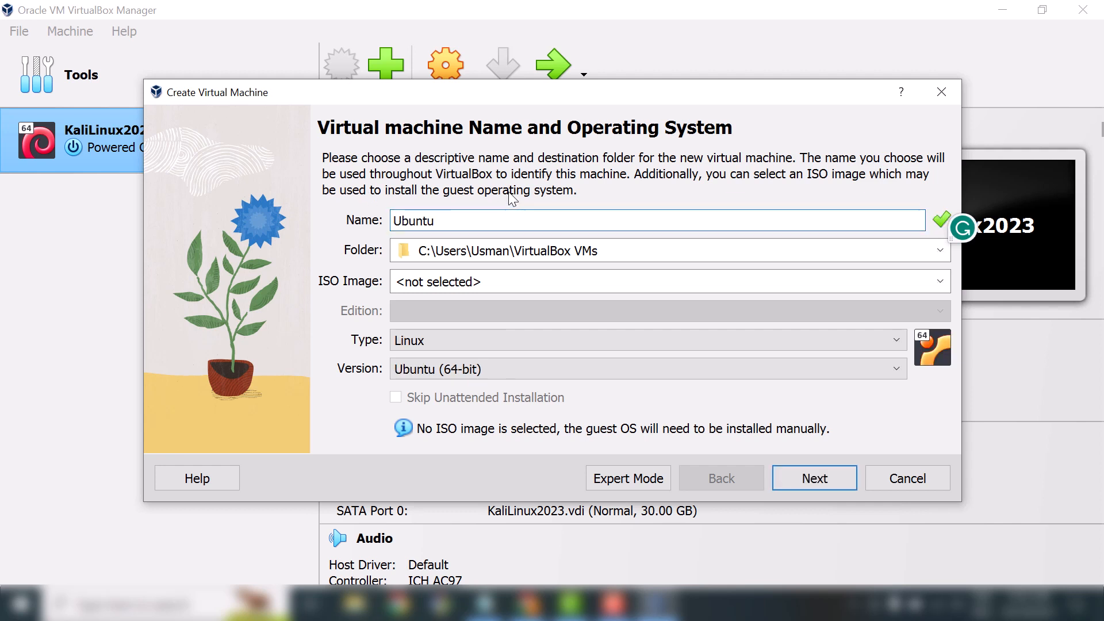
pyautogui.write('23.04')
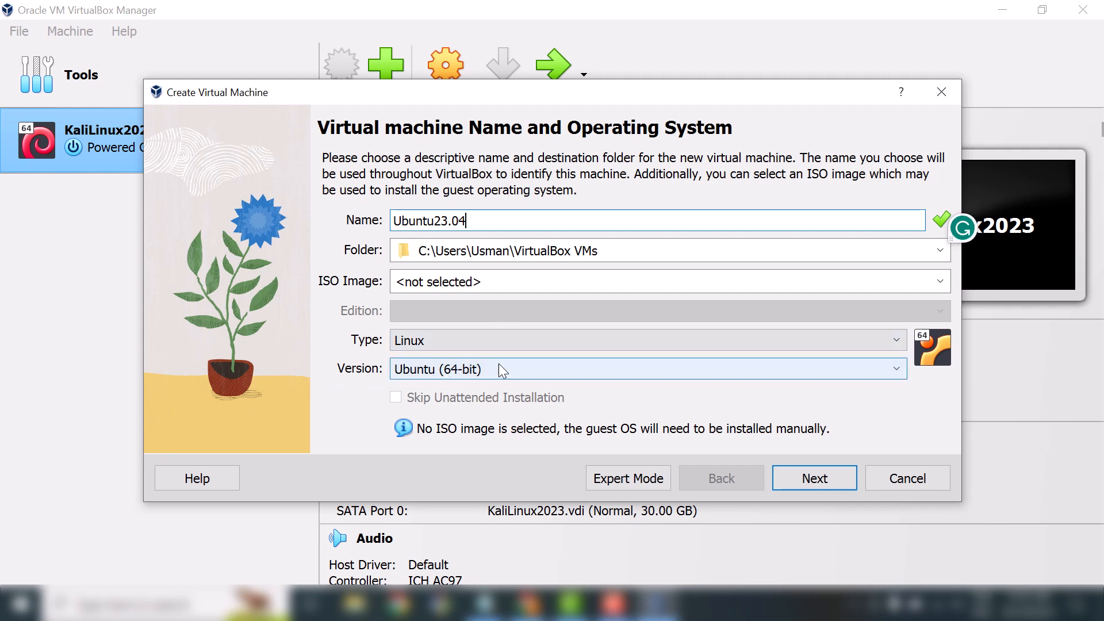
pyautogui.click(816, 485)
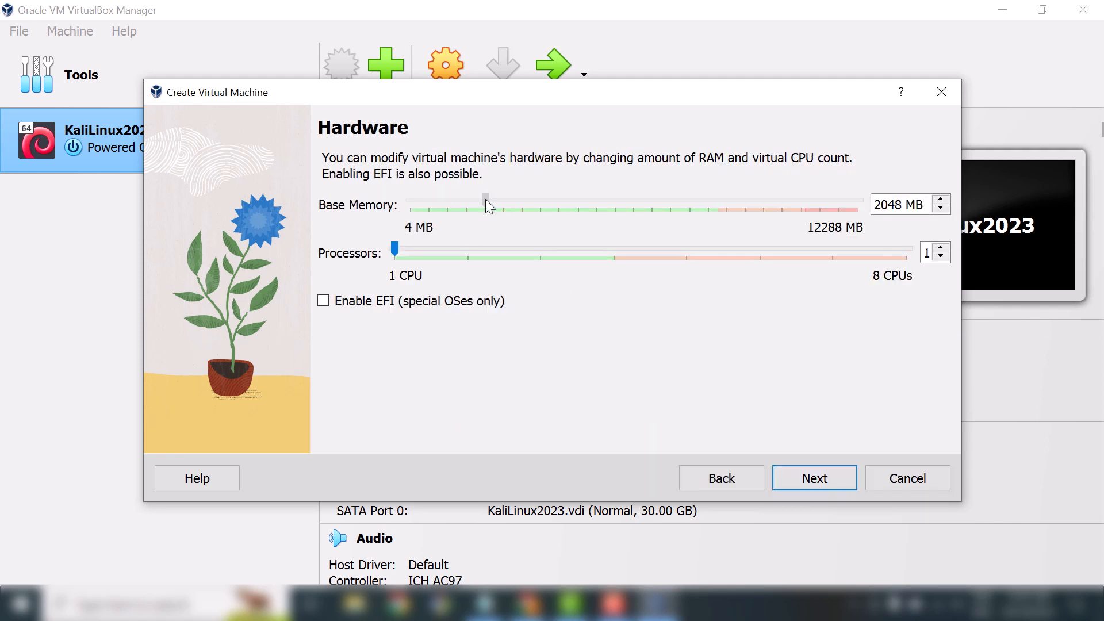
pyautogui.moveTo(485, 200); pyautogui.dragTo(711, 200)
pyautogui.moveTo(395, 250); pyautogui.dragTo(471, 247)
pyautogui.click(823, 481)
pyautogui.doubleClick(902, 249)
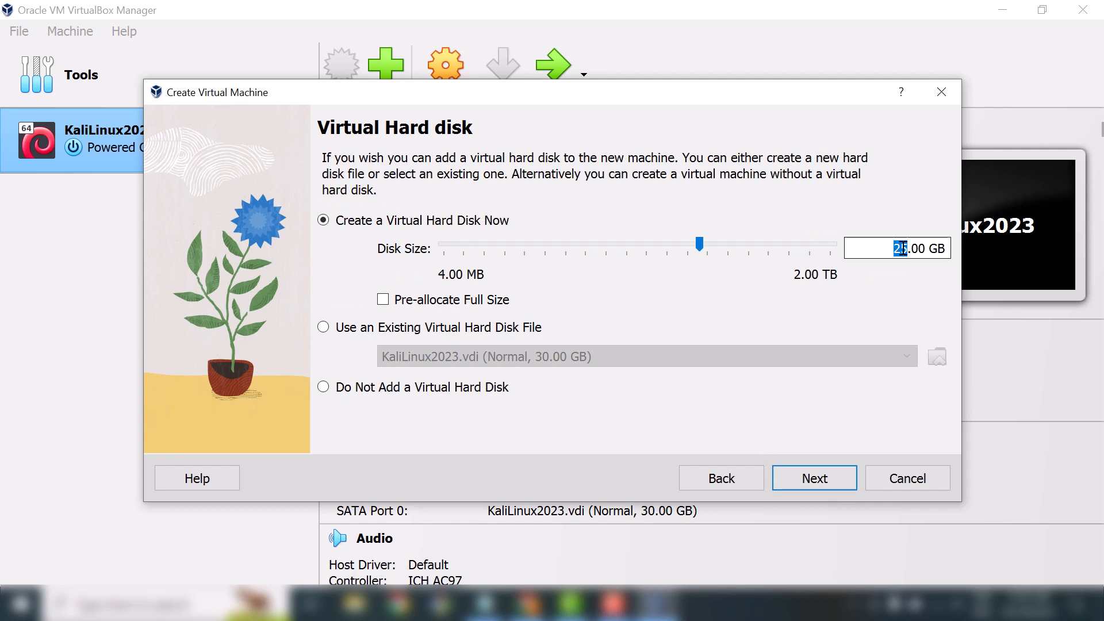
# Set a 30 GB virtual hard disk and finish creating the Ubuntu23.04 VM.
pyautogui.write('30')
pyautogui.press('Return')
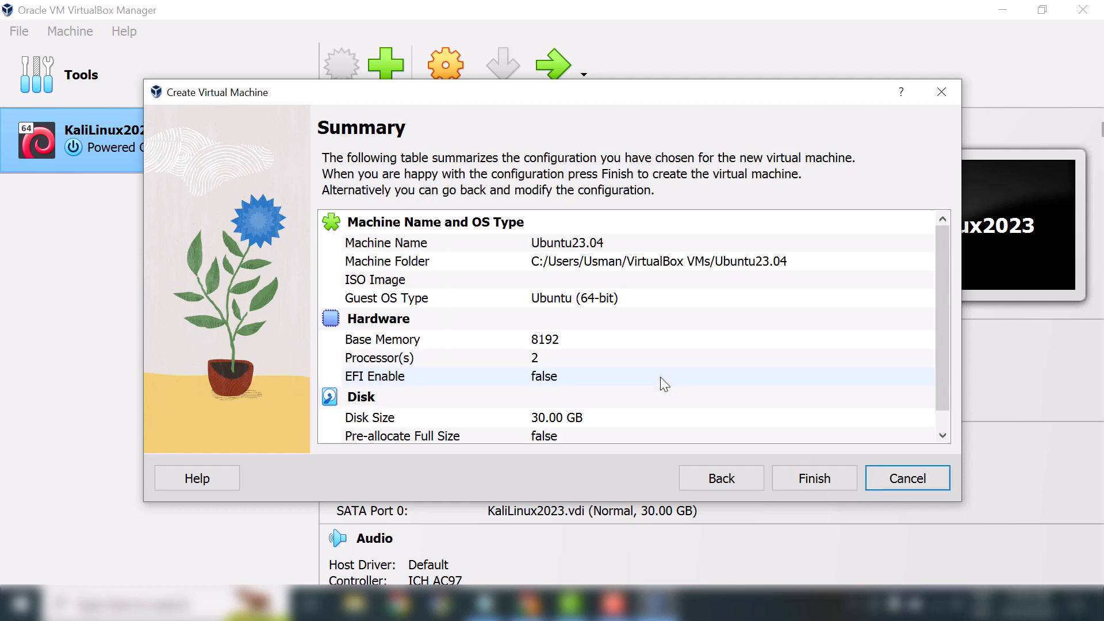
pyautogui.scroll(-1, 662, 377)
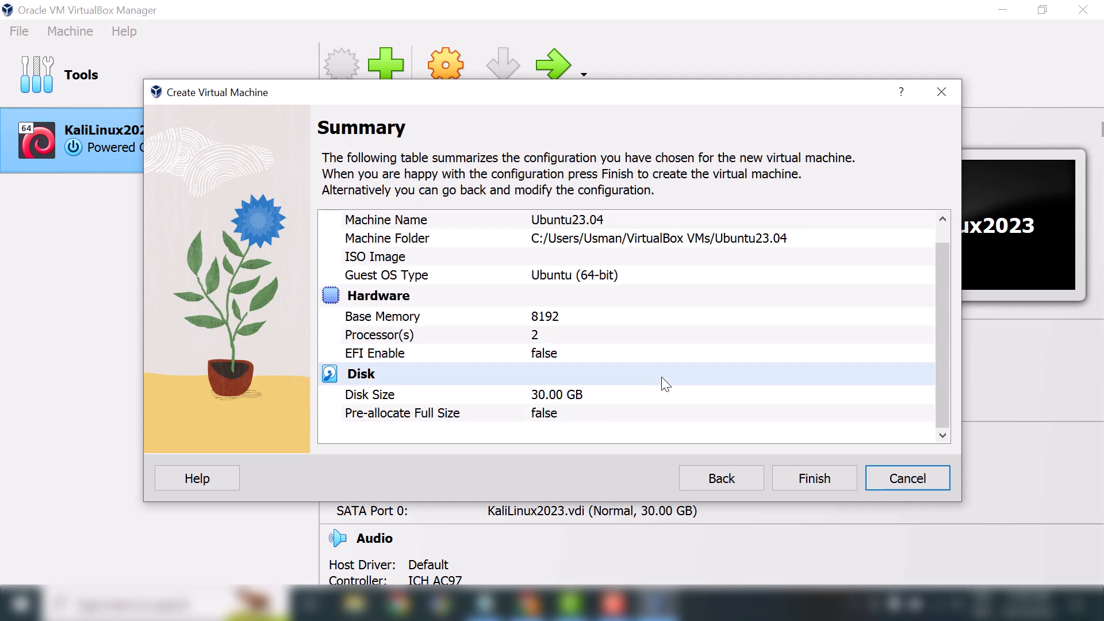
pyautogui.click(810, 480)
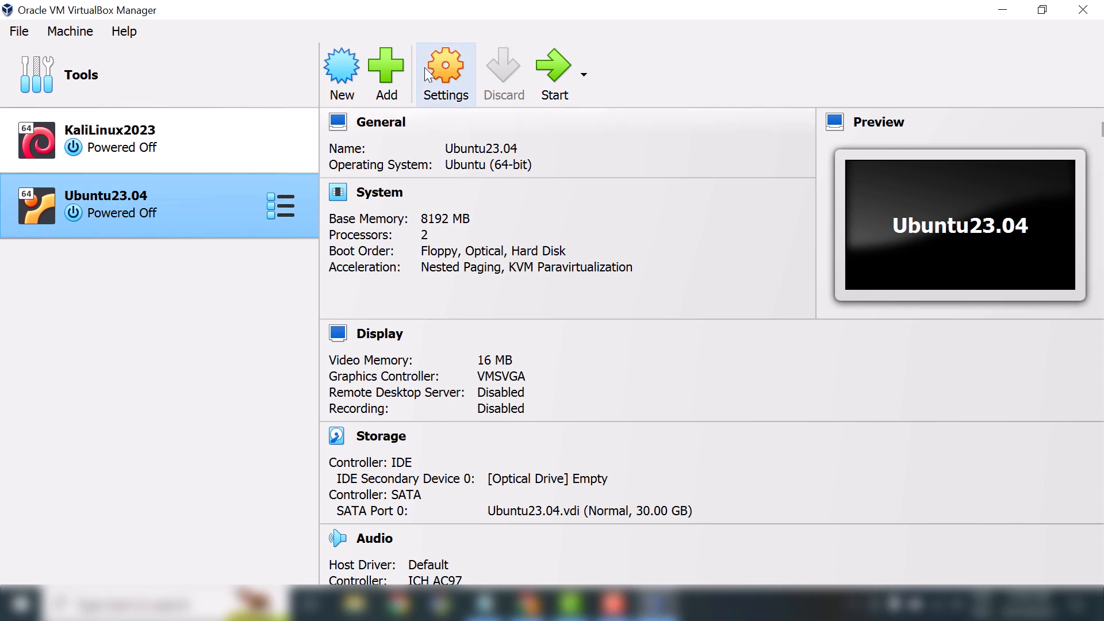
# Mount ubuntu-23.04-desktop-amd64.iso in the Ubuntu23.04 VM's empty IDE optical drive.
pyautogui.click(442, 64)
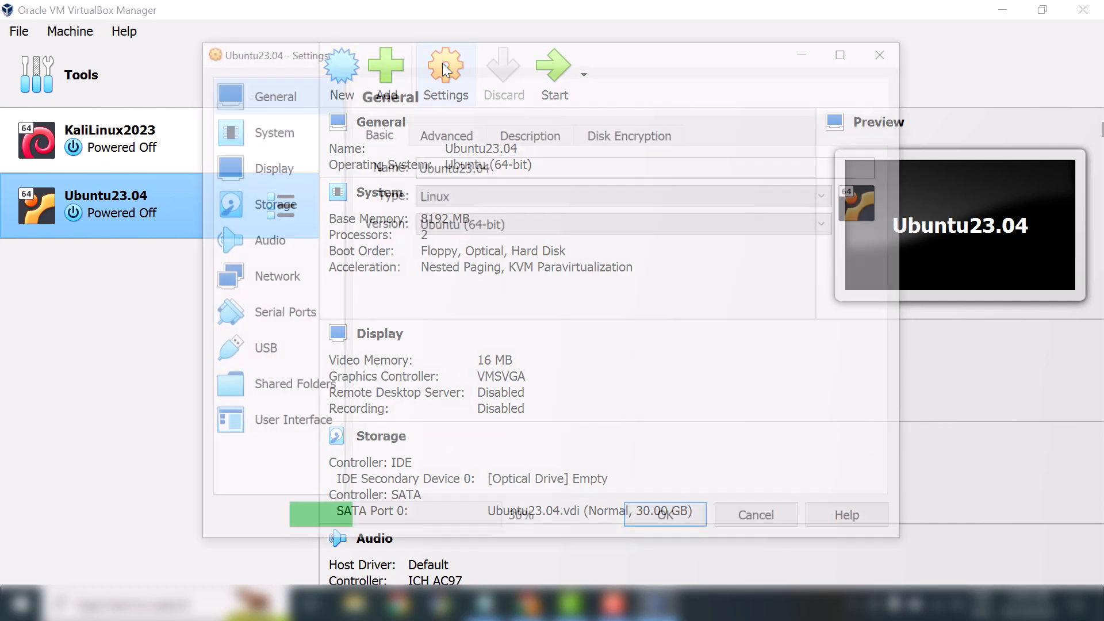
pyautogui.click(278, 212)
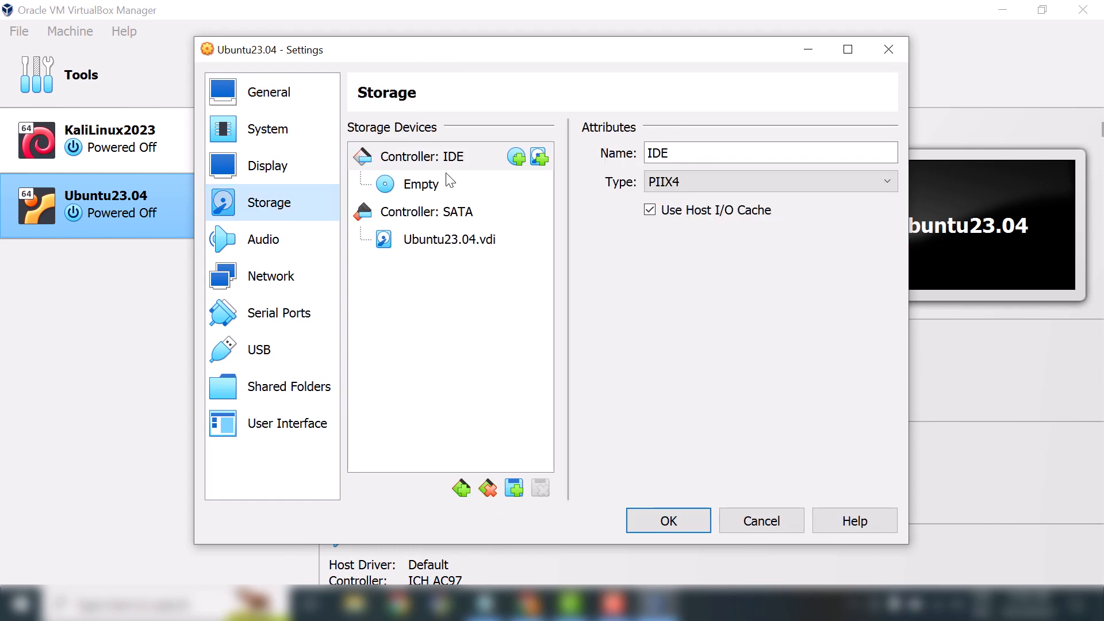
pyautogui.click(419, 185)
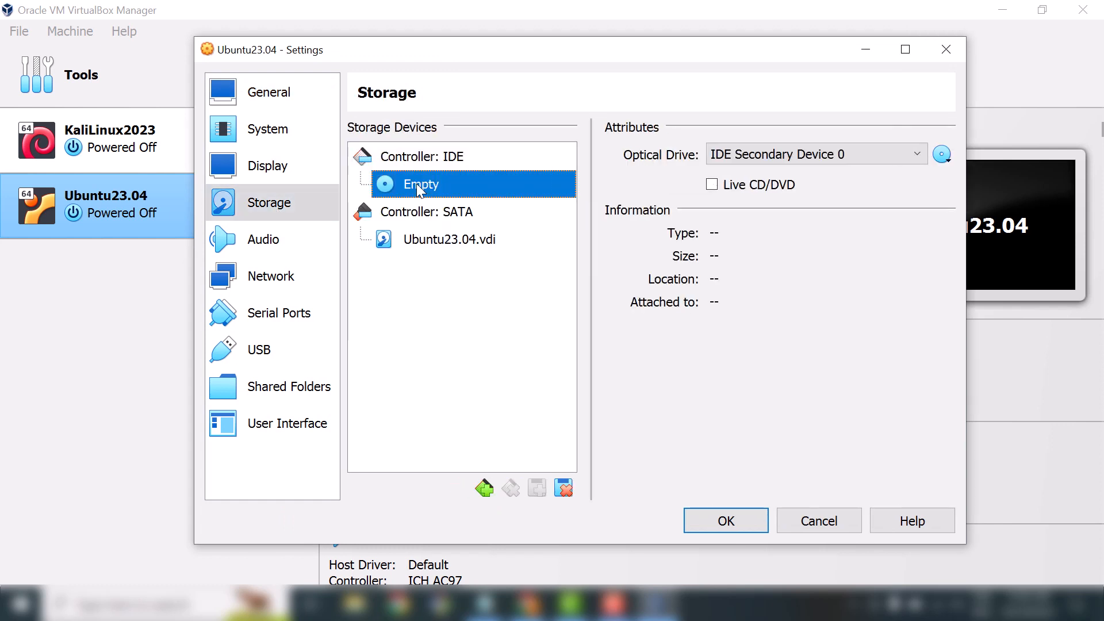
pyautogui.click(945, 157)
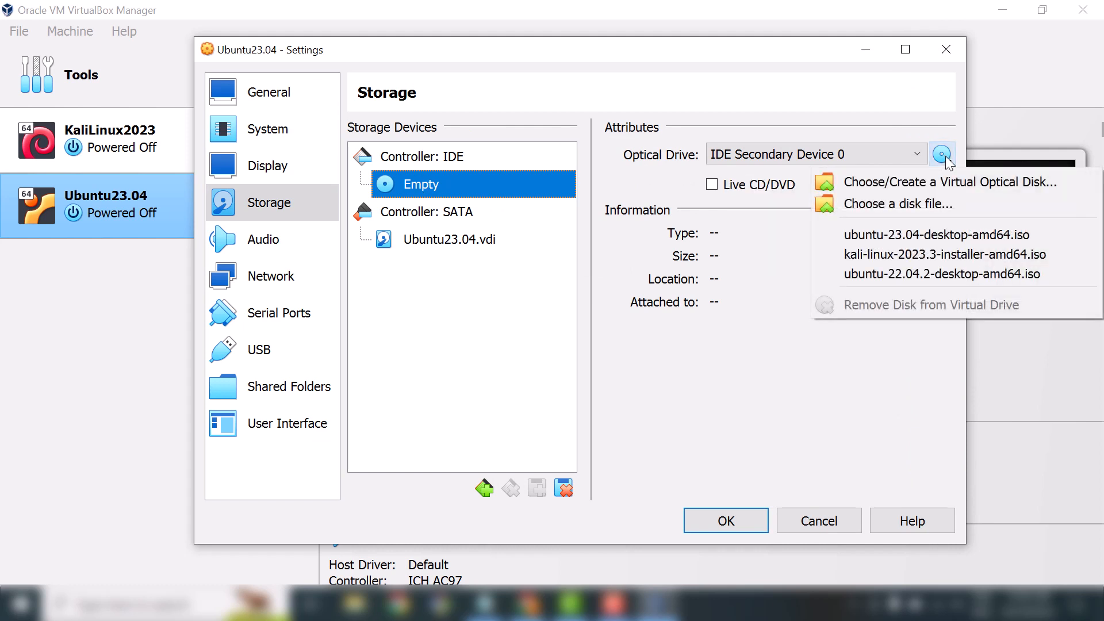
pyautogui.click(886, 204)
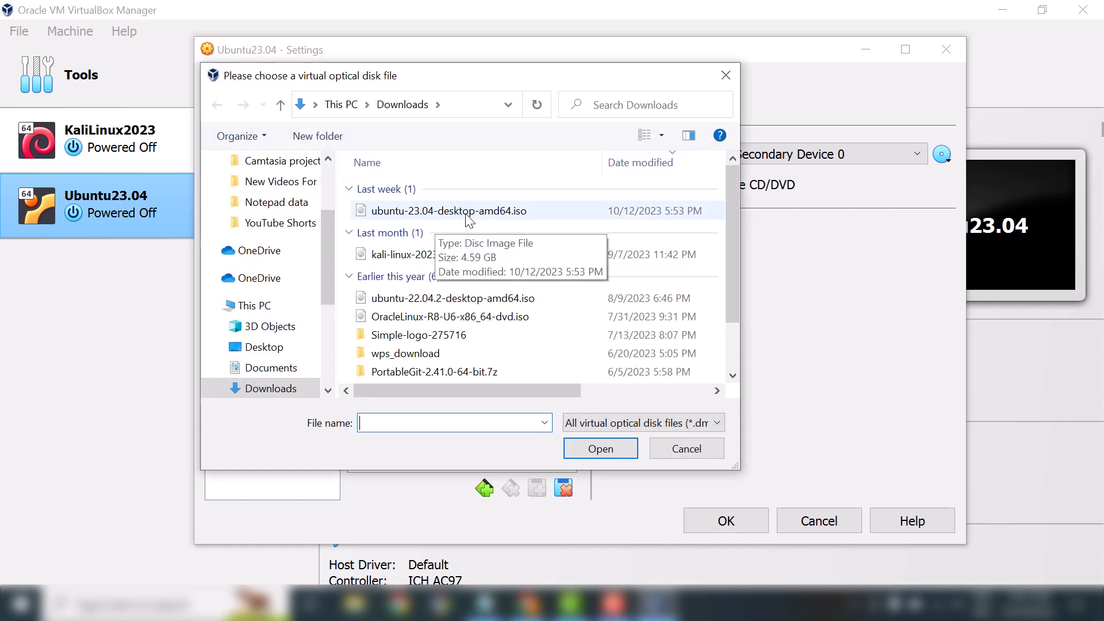
pyautogui.click(445, 210)
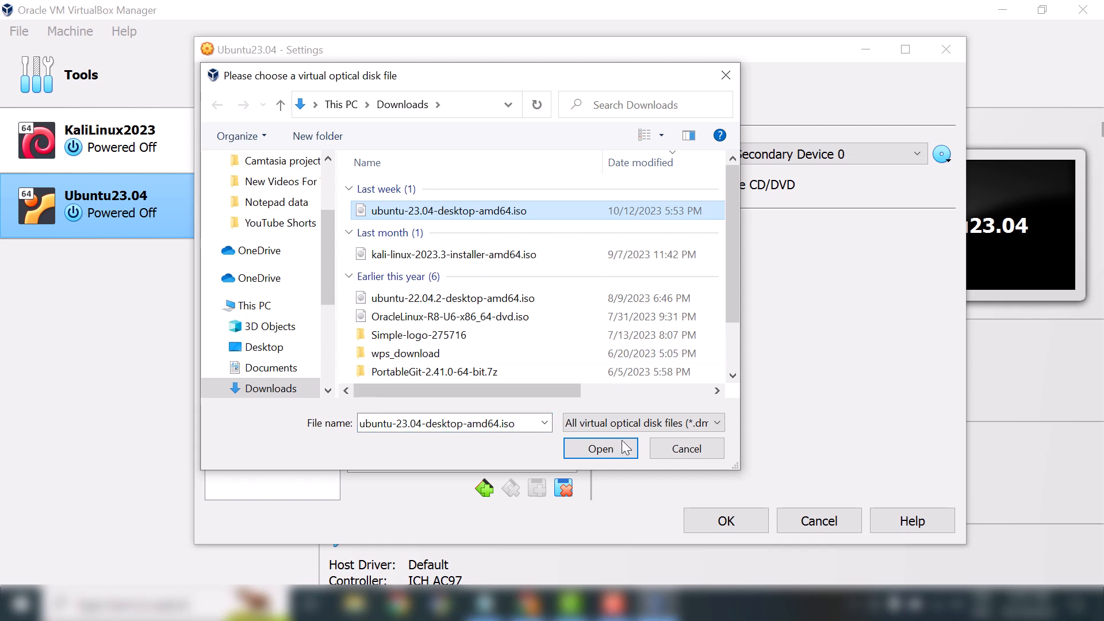
pyautogui.click(591, 445)
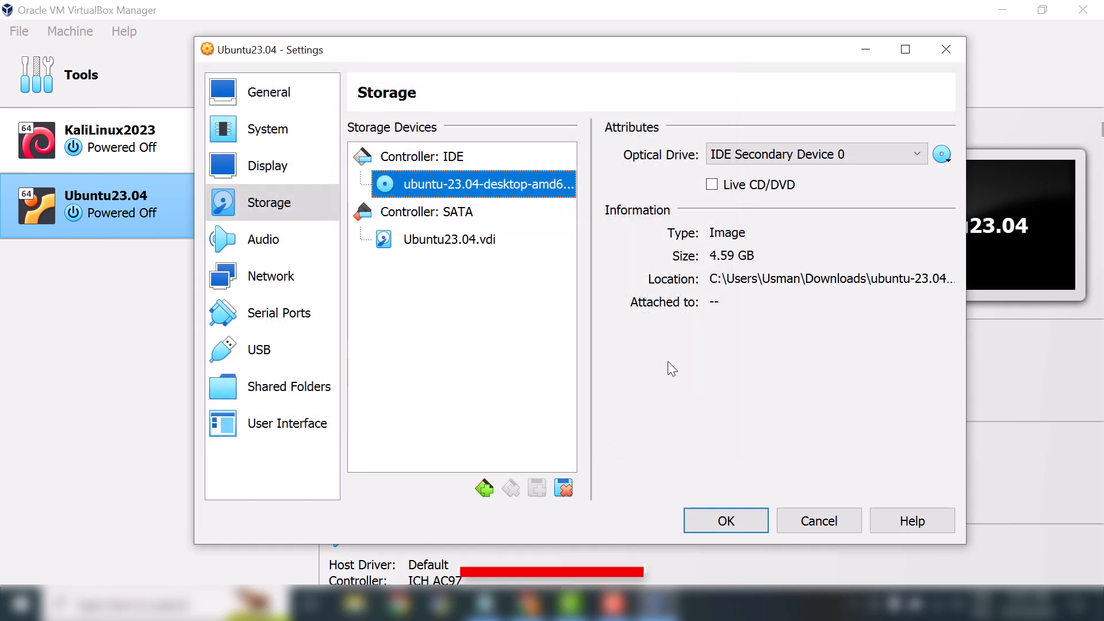
pyautogui.click(727, 520)
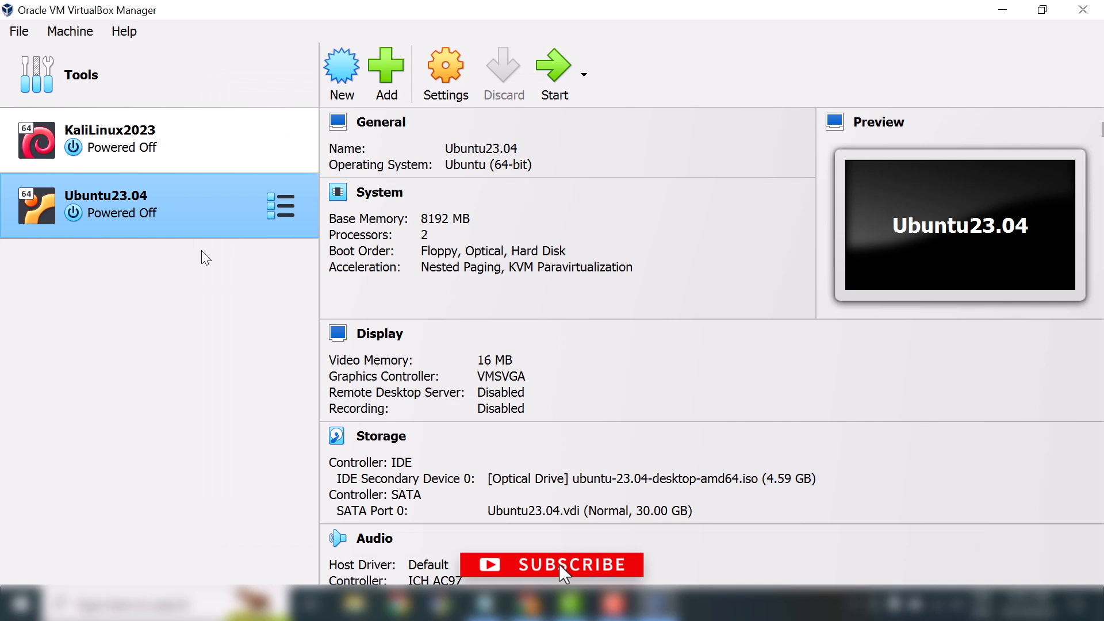
# Start Ubuntu23.04, boot Try or Install Ubuntu from GRUB, and maximize the VM window.
pyautogui.click(560, 72)
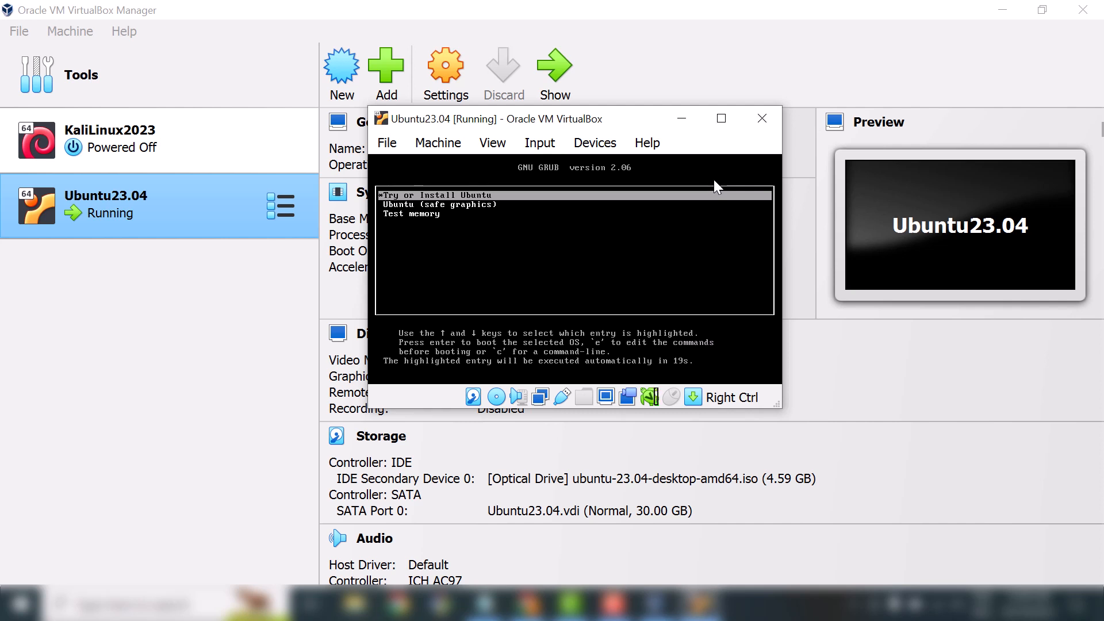
pyautogui.press('Return')
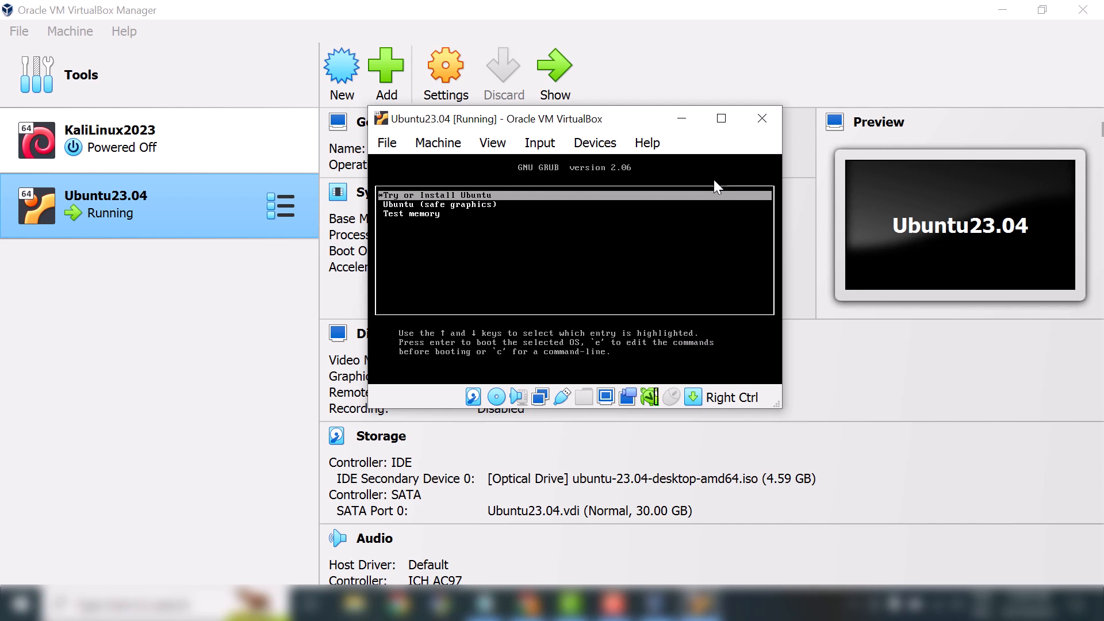
pyautogui.press('Return')
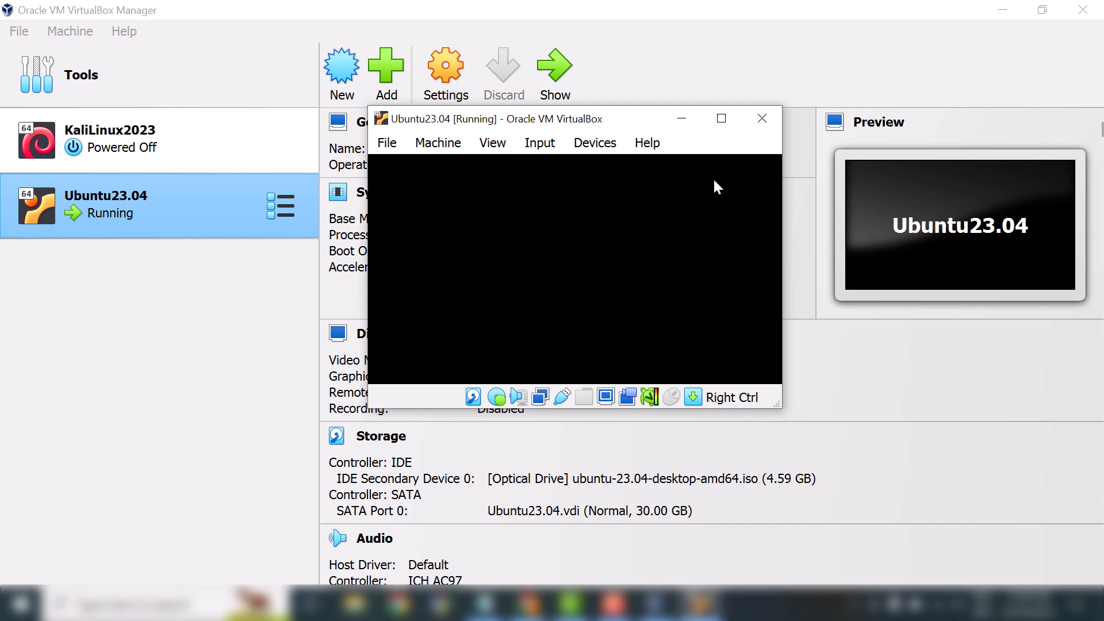
pyautogui.click(723, 119)
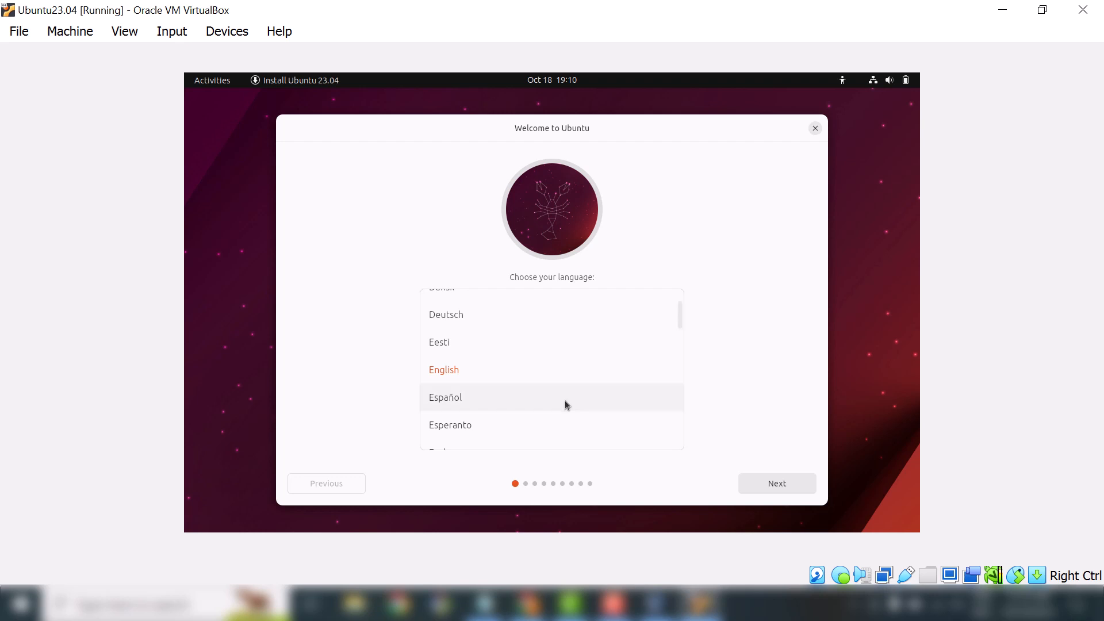
# Choose English and Install Ubuntu, keeping English (US) keyboard, wired network and normal installation.
pyautogui.click(446, 371)
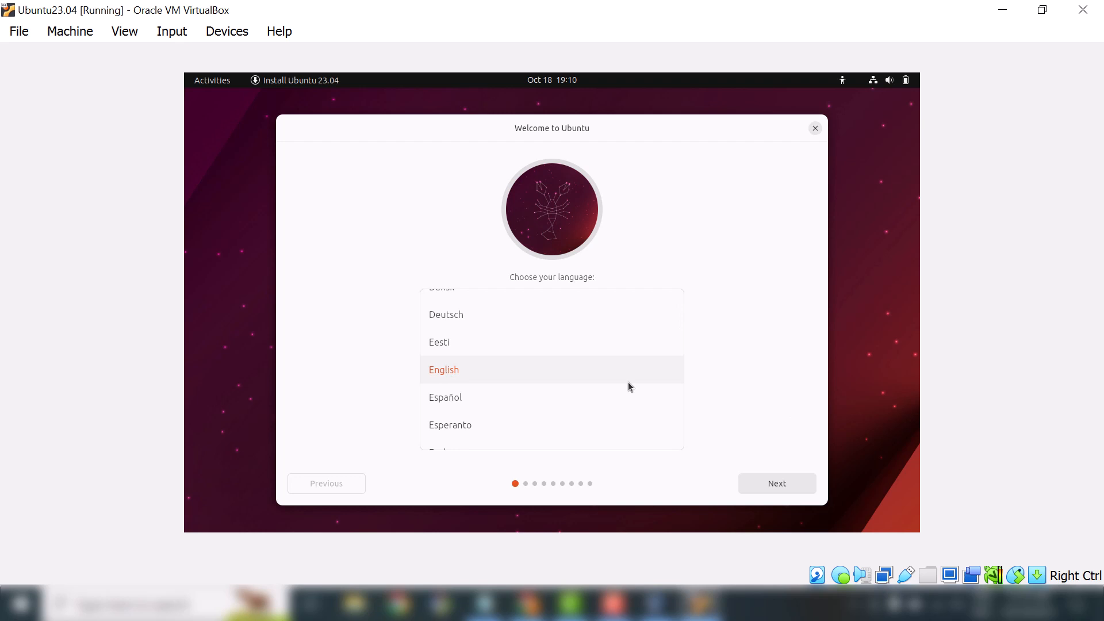
pyautogui.click(777, 489)
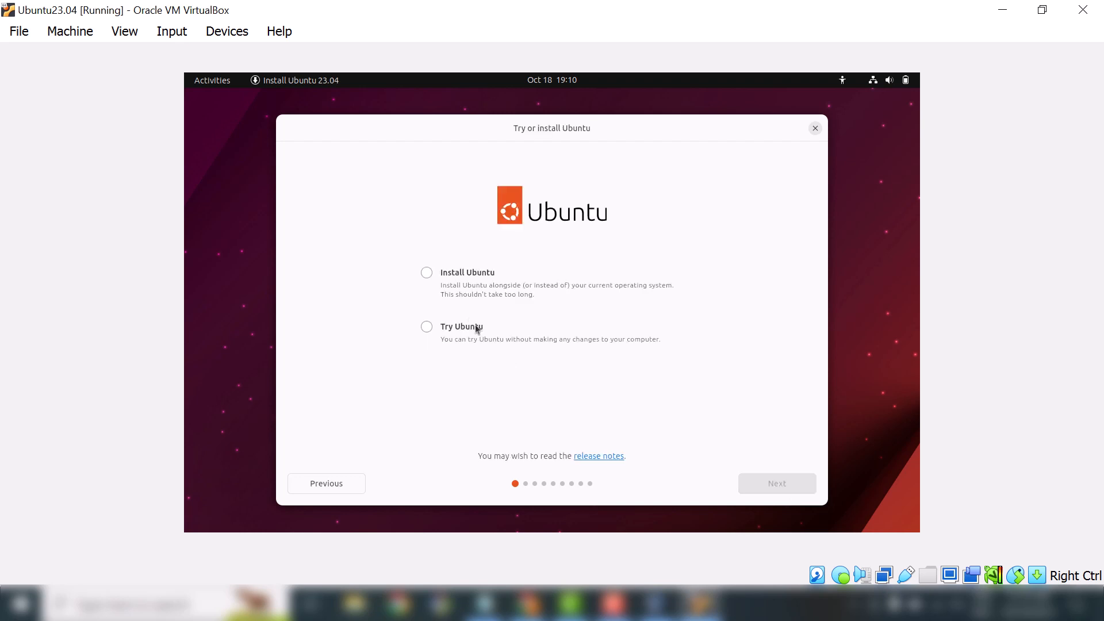
pyautogui.click(427, 274)
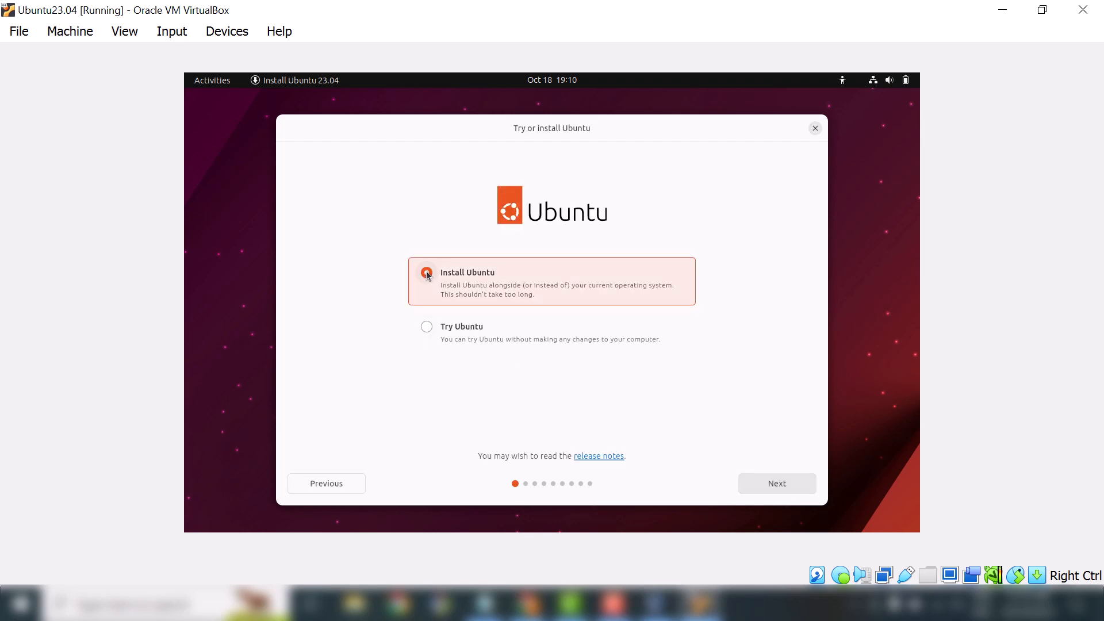
pyautogui.click(785, 484)
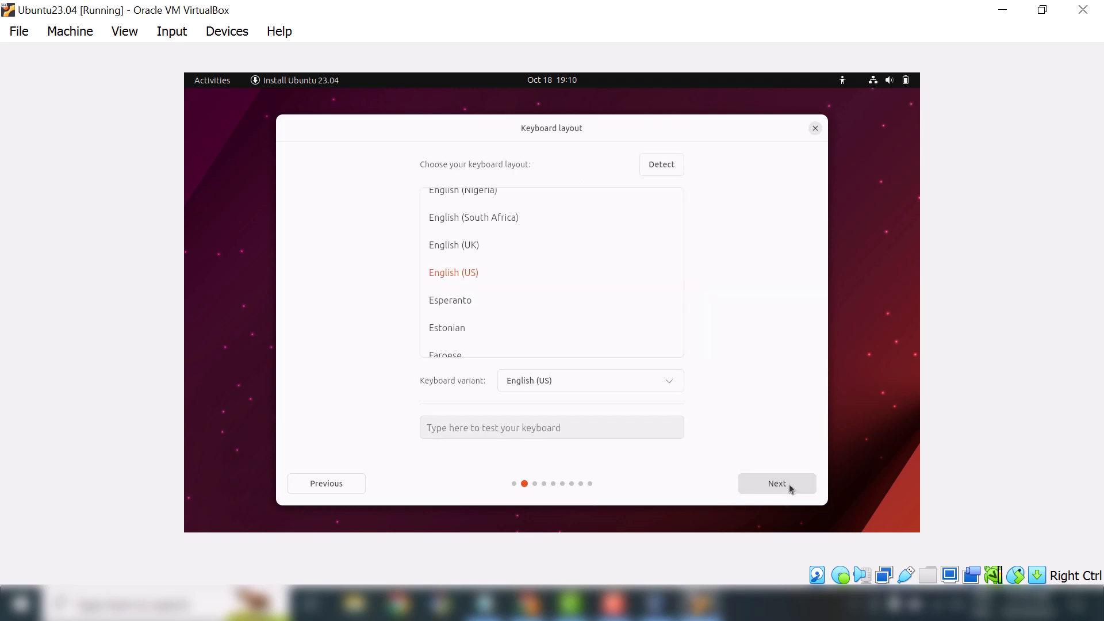
pyautogui.click(789, 484)
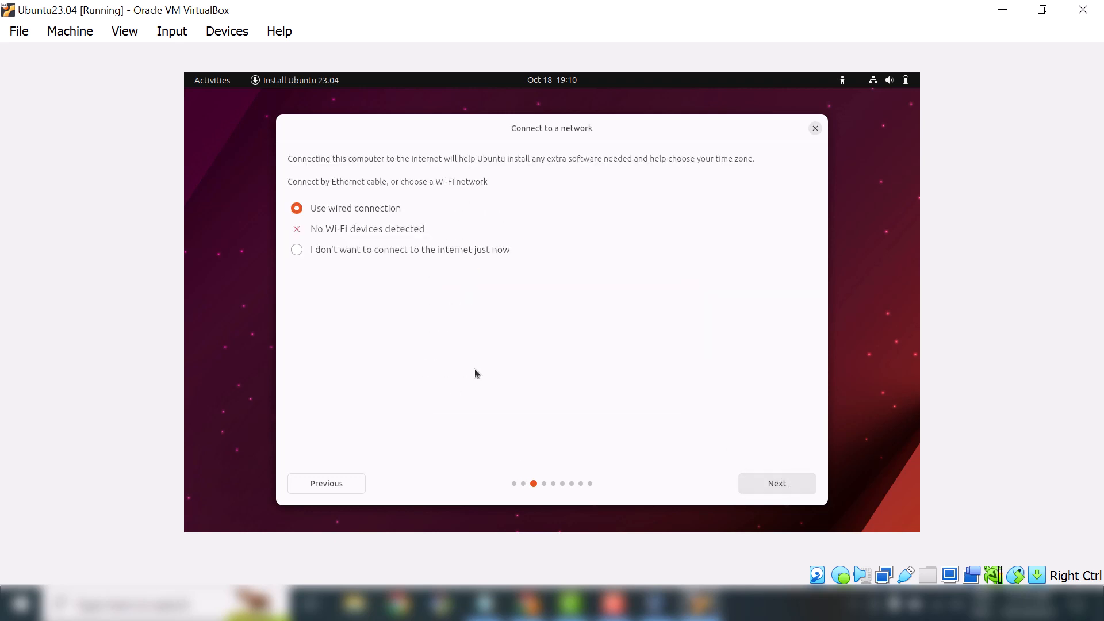
pyautogui.click(770, 485)
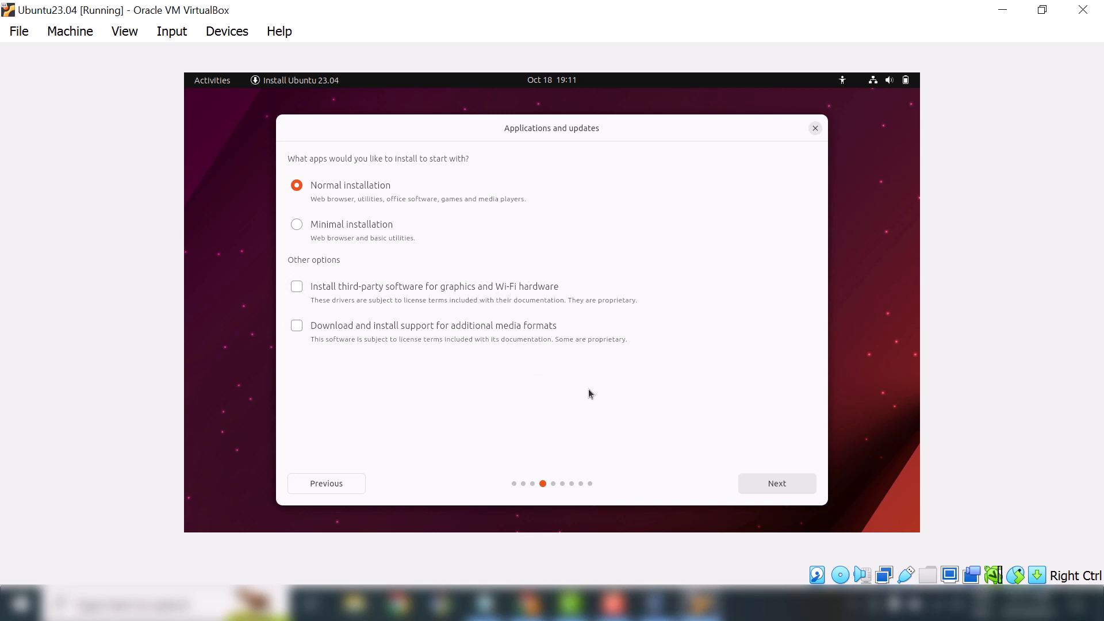
pyautogui.click(776, 483)
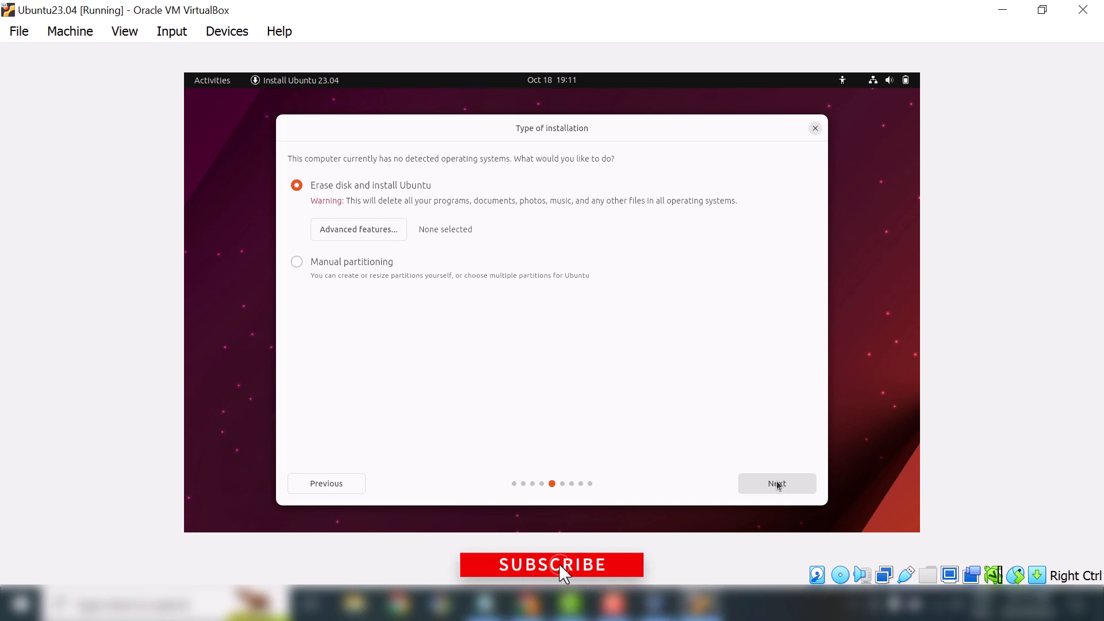
# Keep the erase-disk install type, complete account setup, and pick the dark theme.
pyautogui.click(777, 485)
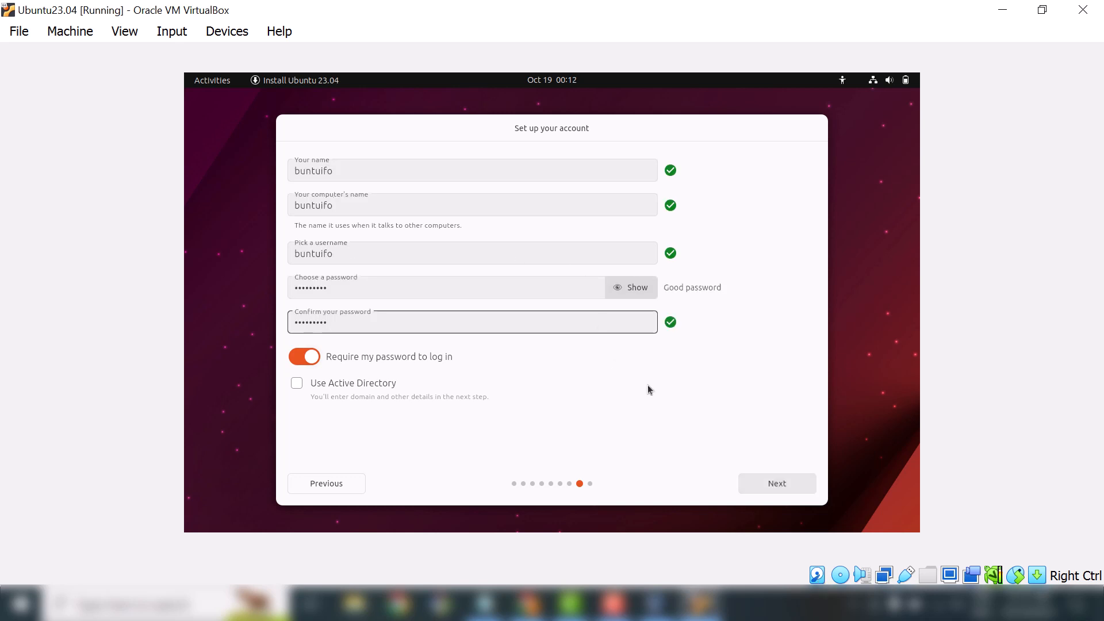
pyautogui.click(776, 483)
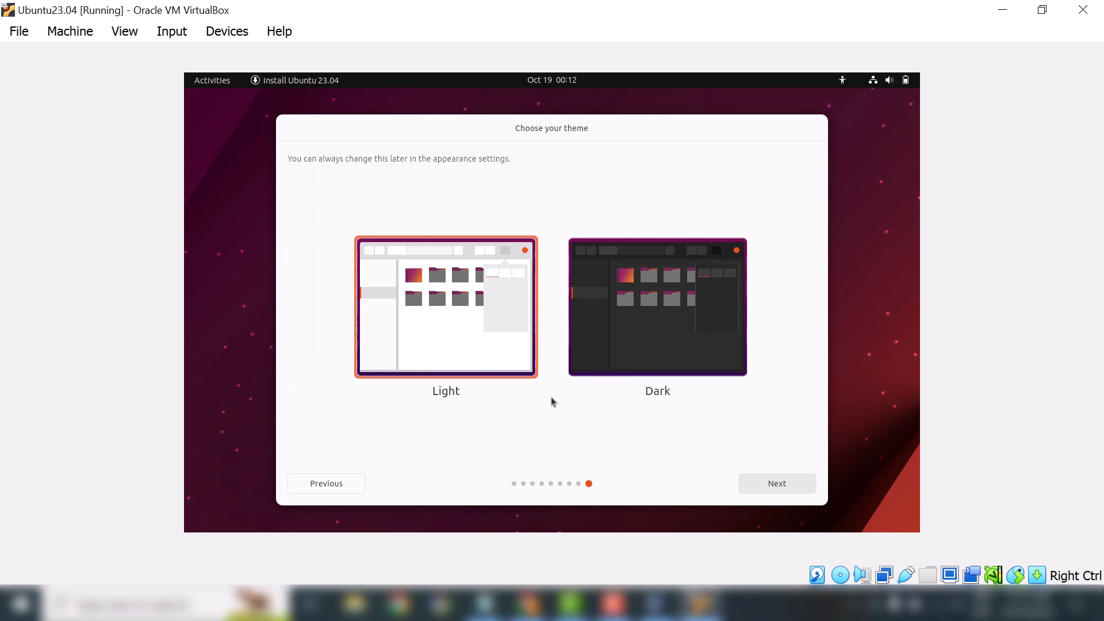
pyautogui.click(661, 352)
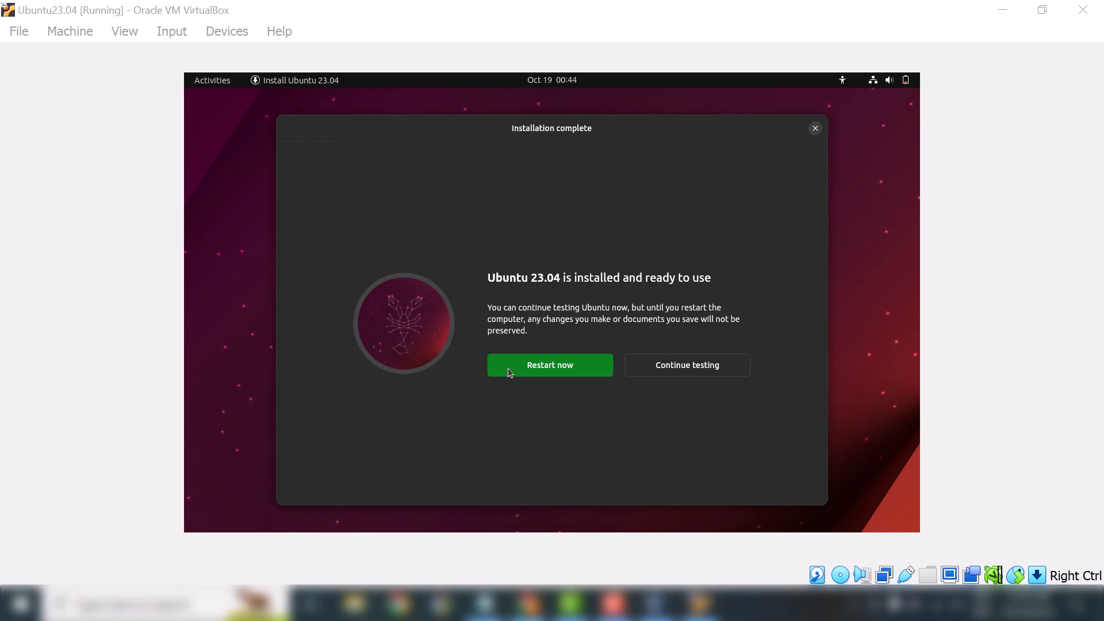
# Restart into Ubuntu, log in, skip through the welcome setup, and show the applications grid.
pyautogui.click(543, 367)
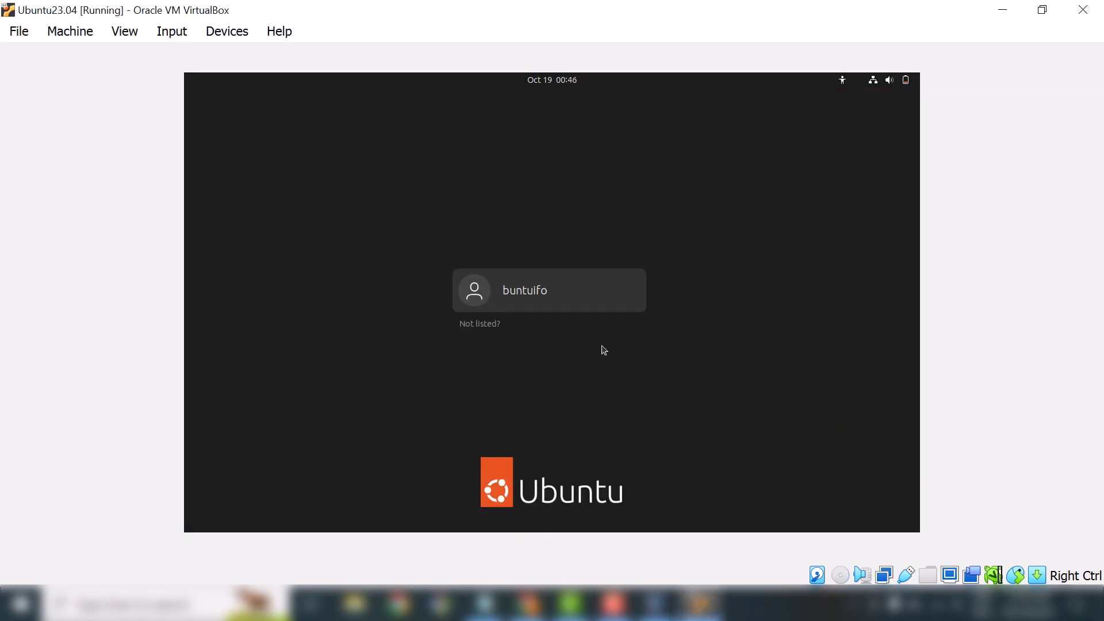
pyautogui.click(559, 310)
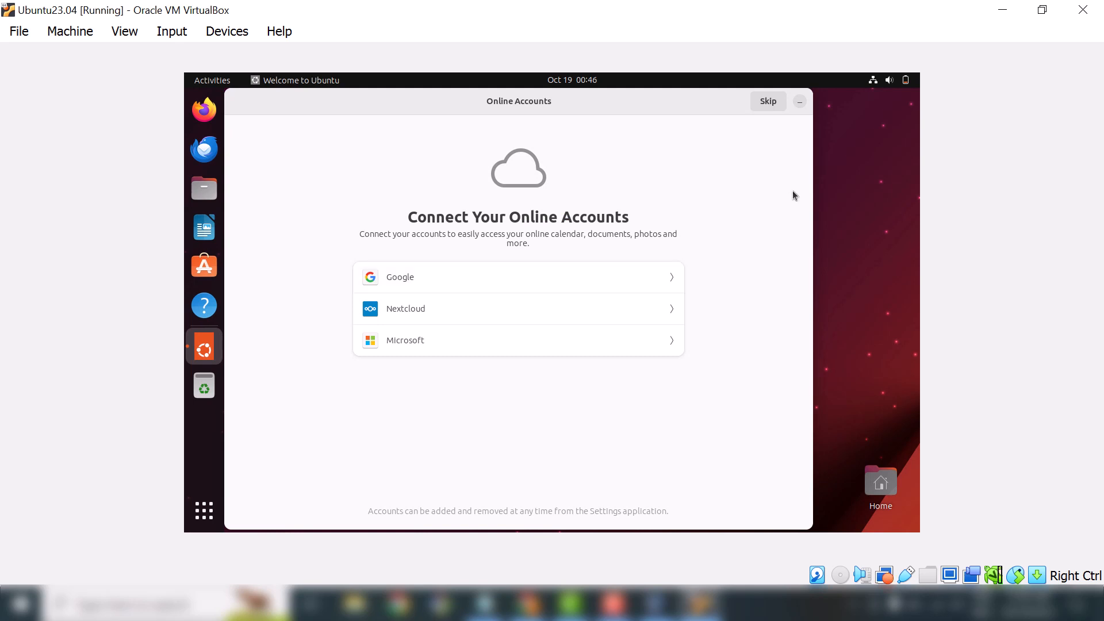
pyautogui.click(768, 104)
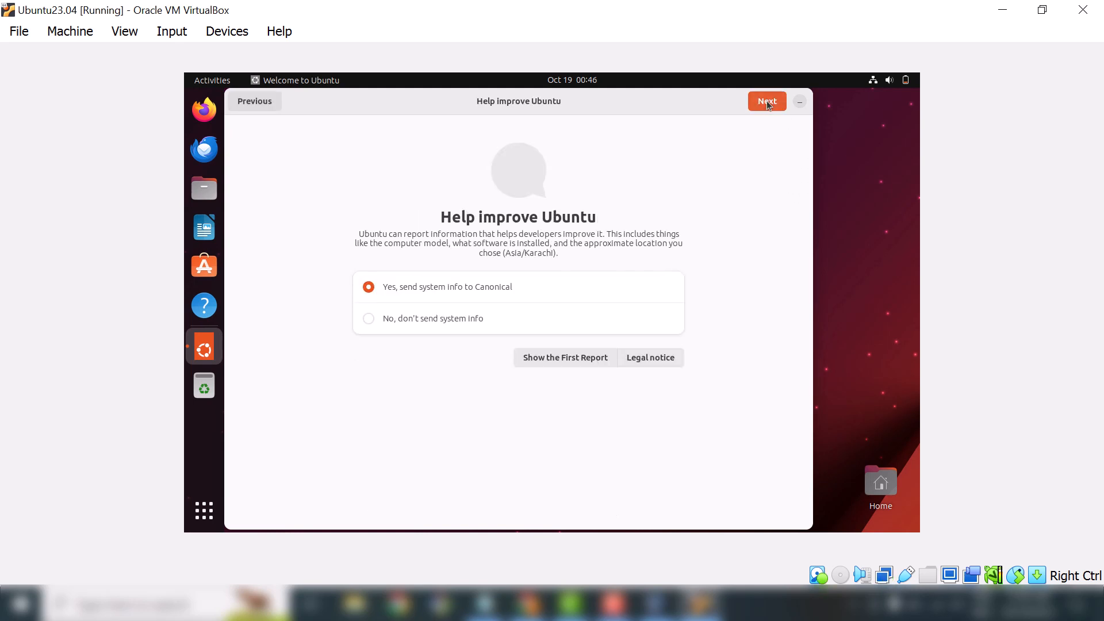
pyautogui.click(767, 101)
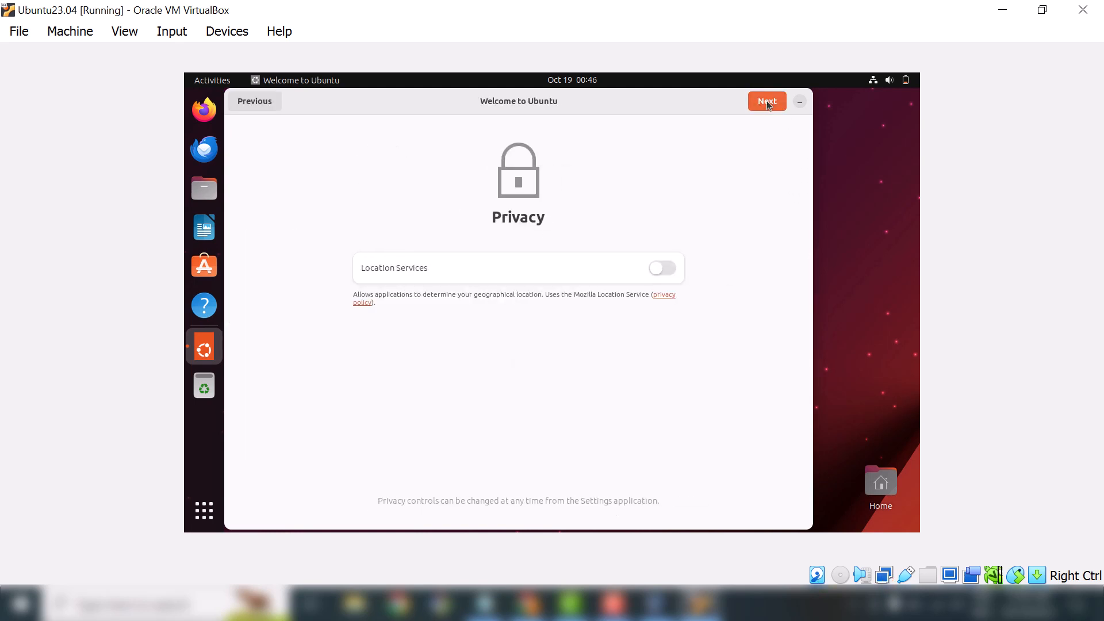
pyautogui.click(768, 101)
pyautogui.click(767, 102)
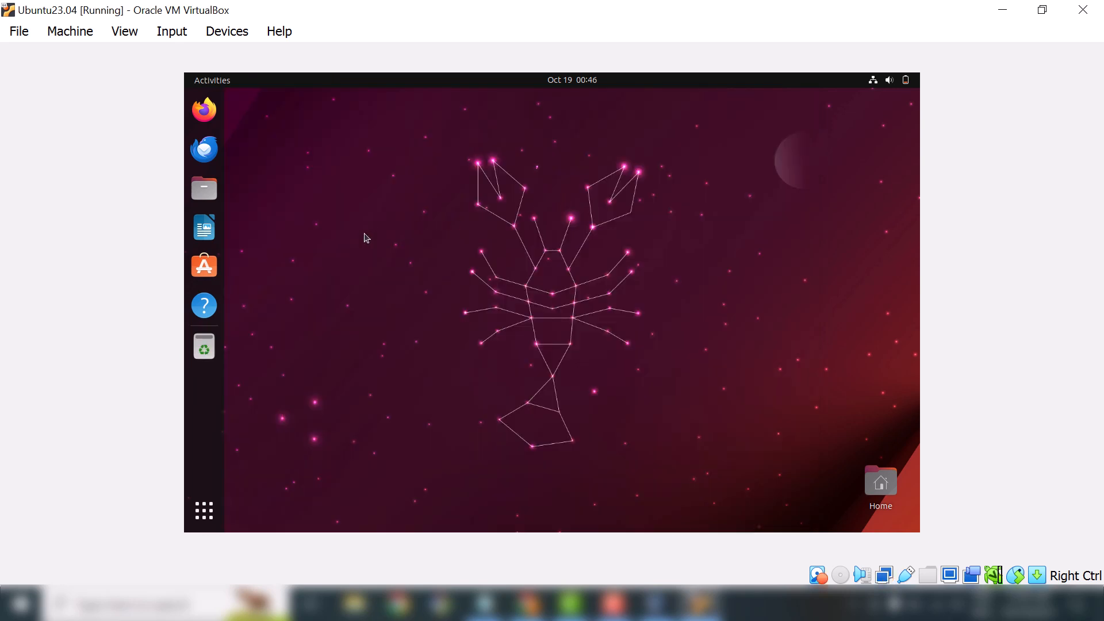
pyautogui.click(205, 511)
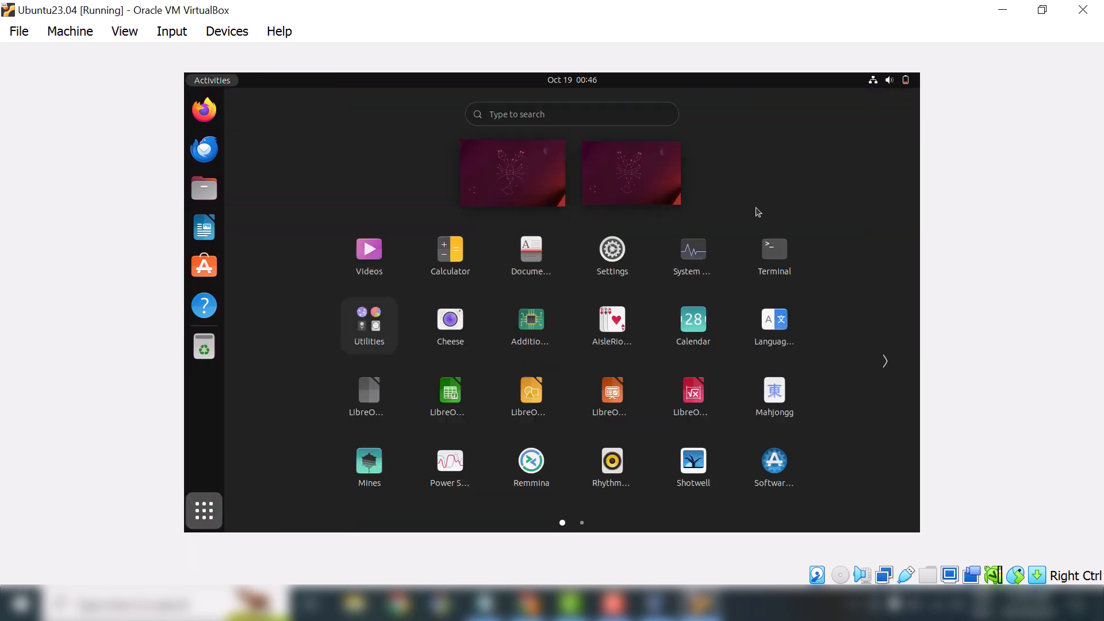
# In a new Terminal, run cat /etc/os-release and briefly highlight the VERSION="23.04 (Lunar Lobster)" line.
pyautogui.click(369, 399)
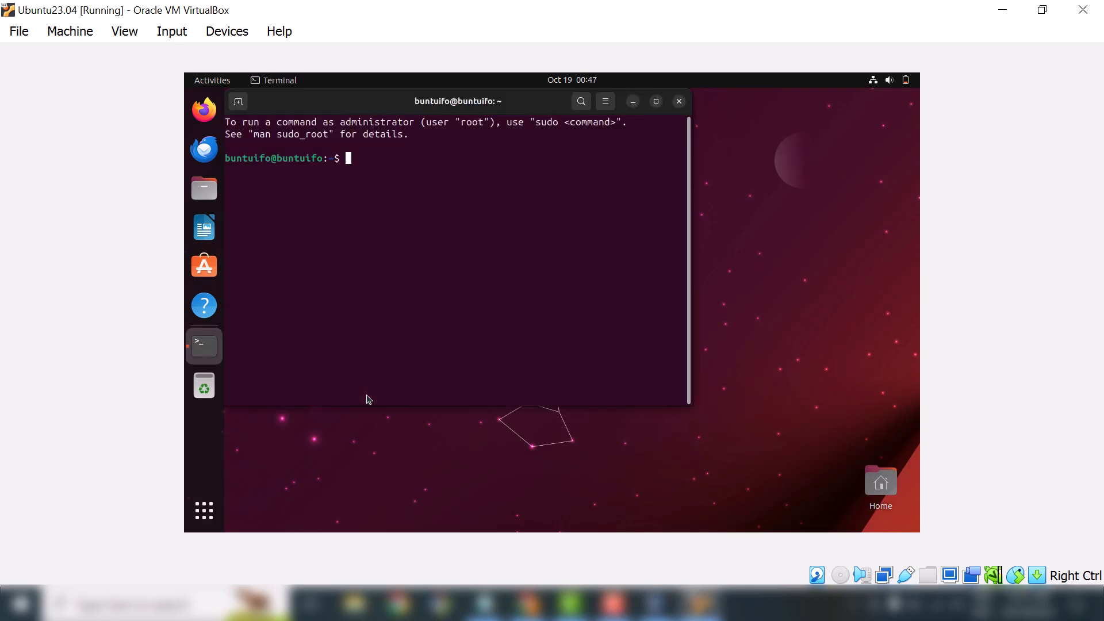
pyautogui.write('cat ;')
pyautogui.write('etc')
pyautogui.press('BackSpace')
pyautogui.press('BackSpace')
pyautogui.press('BackSpace')
pyautogui.press('BackSpace')
pyautogui.write('/etc/os-release')
pyautogui.press('Return')
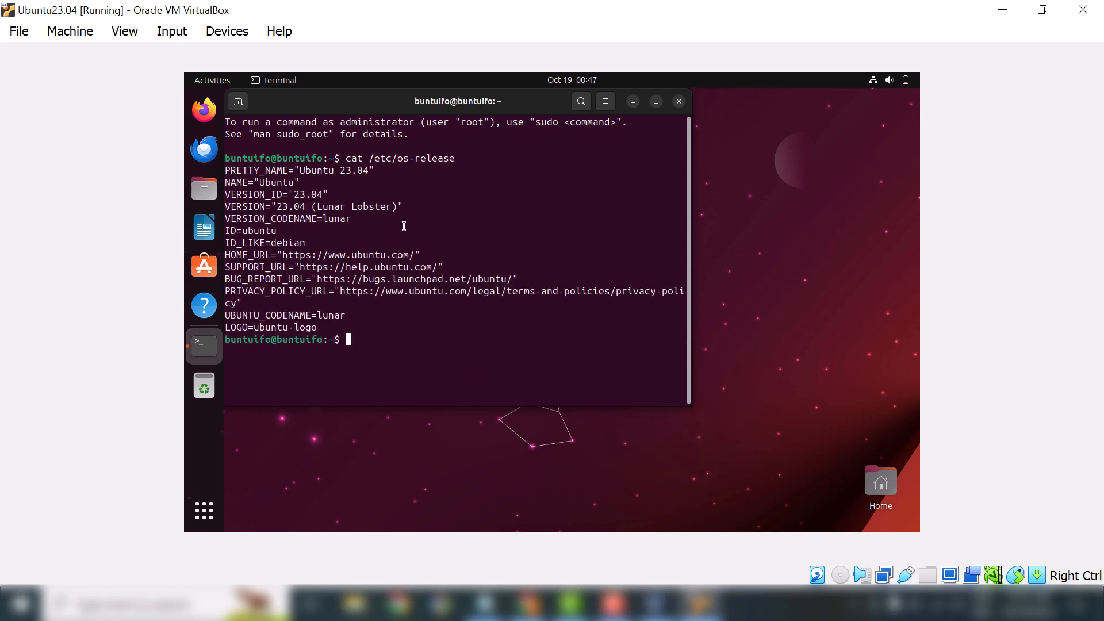
pyautogui.moveTo(400, 207); pyautogui.dragTo(224, 206)
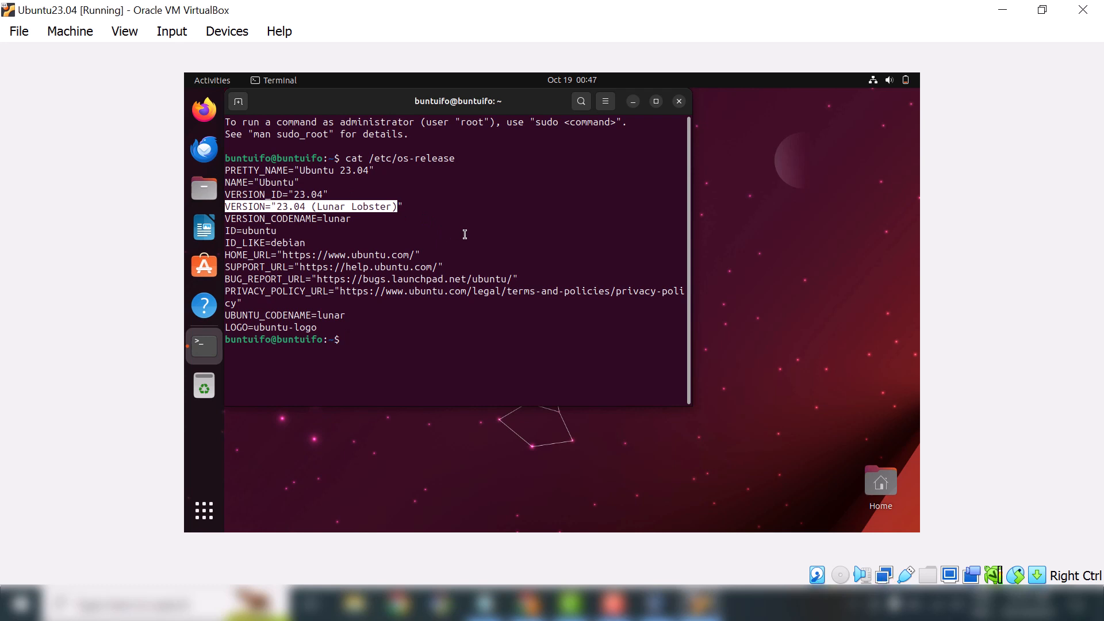
pyautogui.click(368, 361)
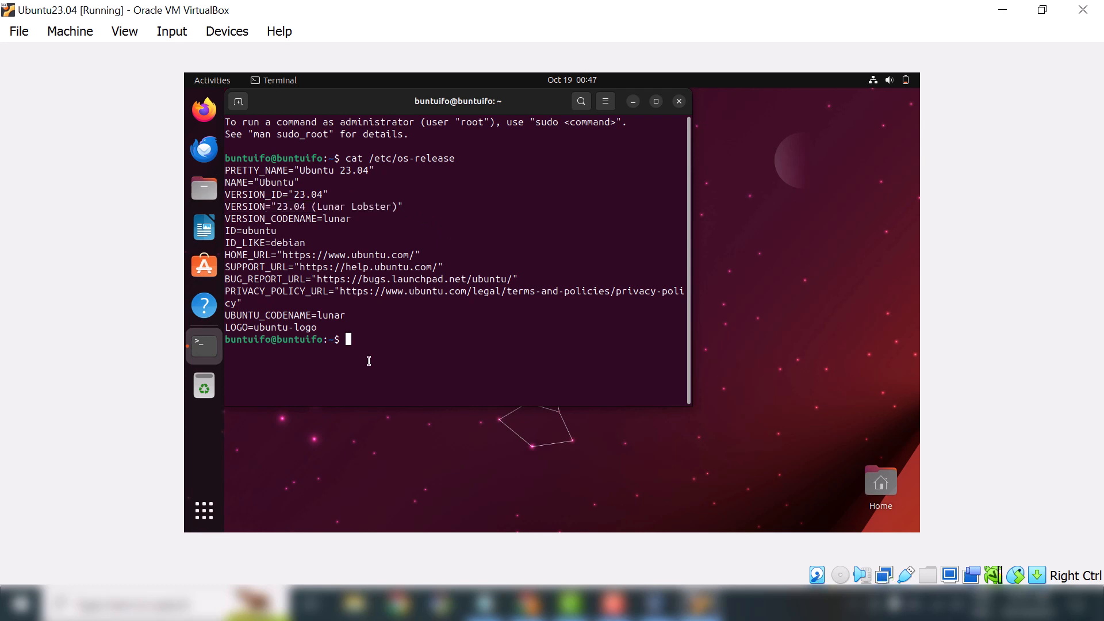